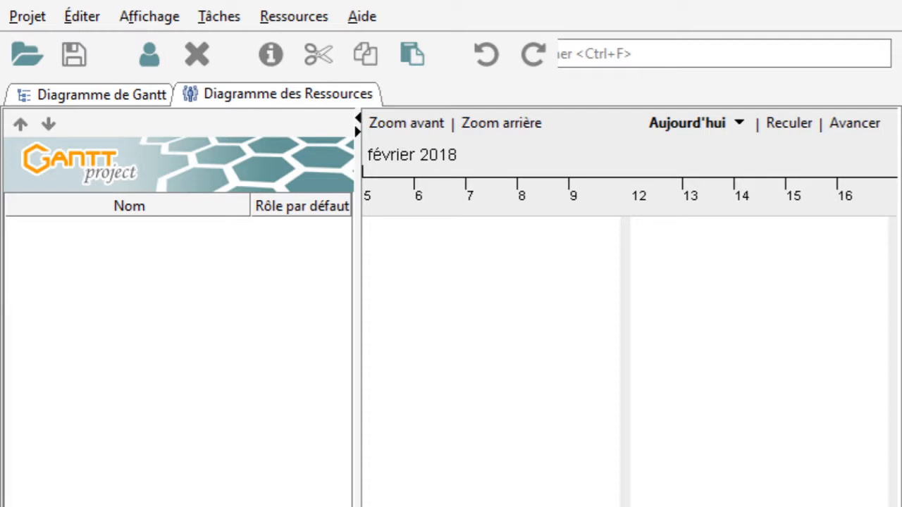
click(236, 99)
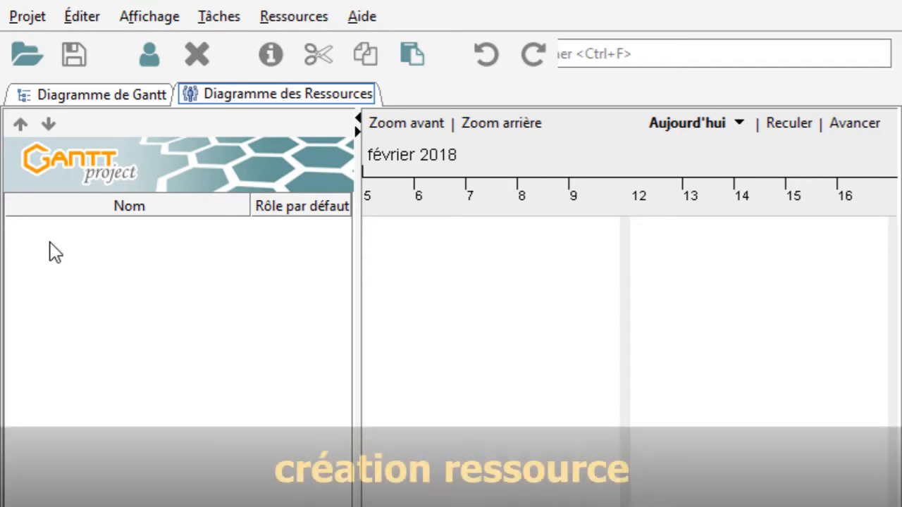
right_click(50, 248)
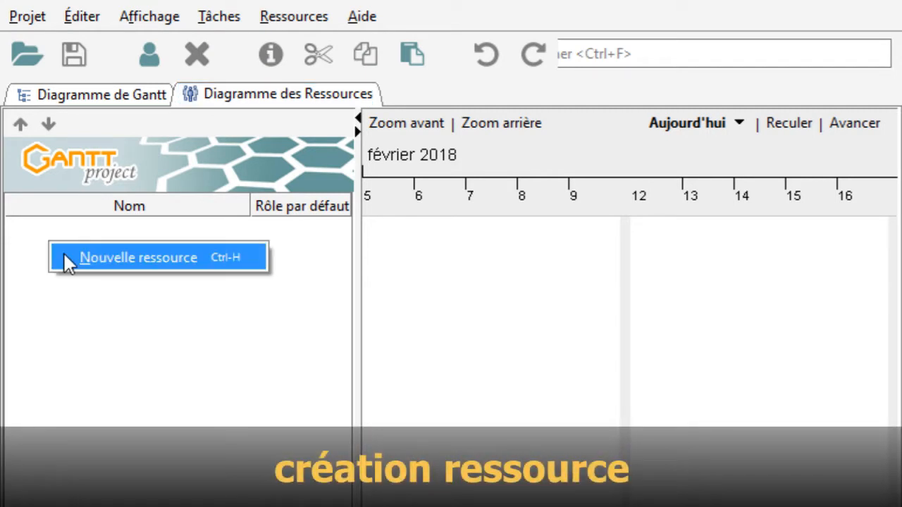
click(64, 255)
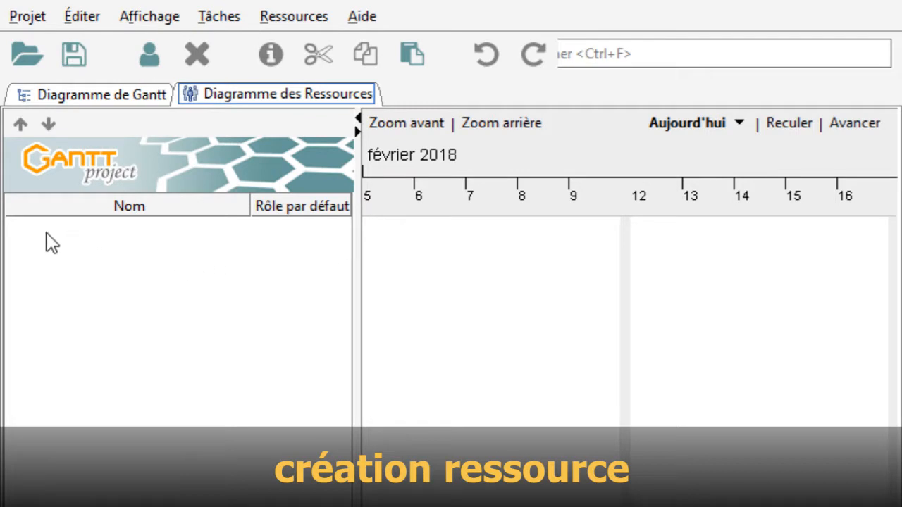
right_click(37, 248)
click(59, 256)
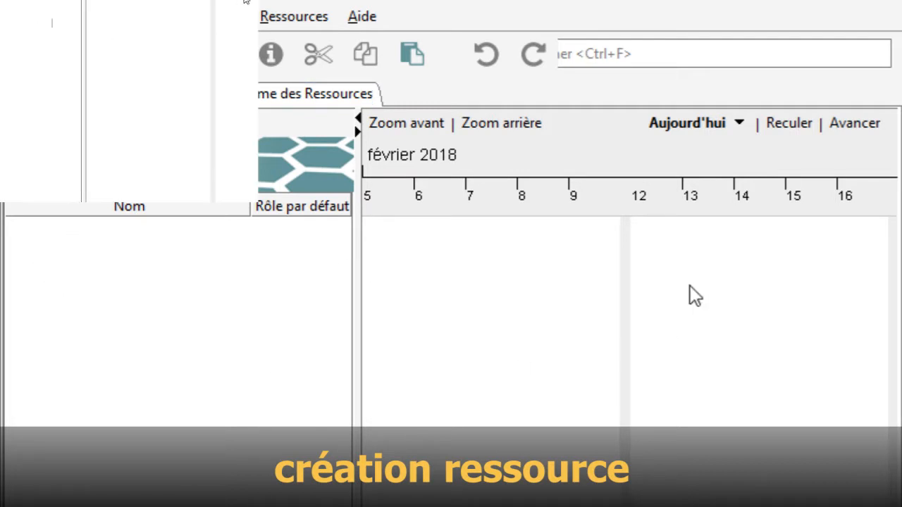
Create a new resource in the resource chart, entering the person's first name as its name
right_click(61, 246)
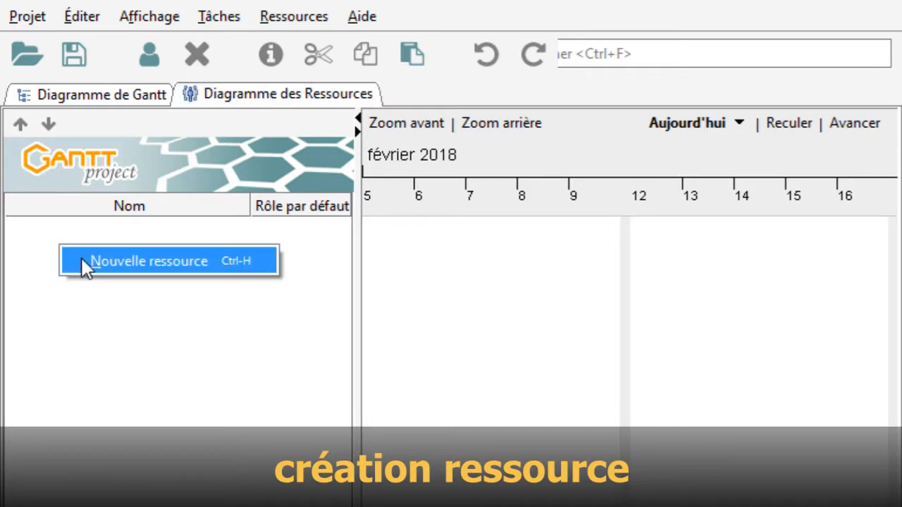
click(83, 262)
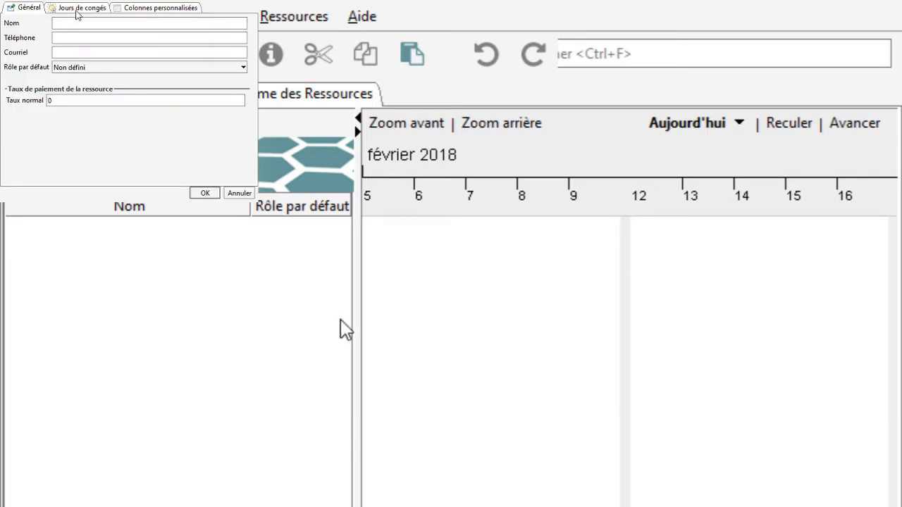
text(victor)
click(199, 194)
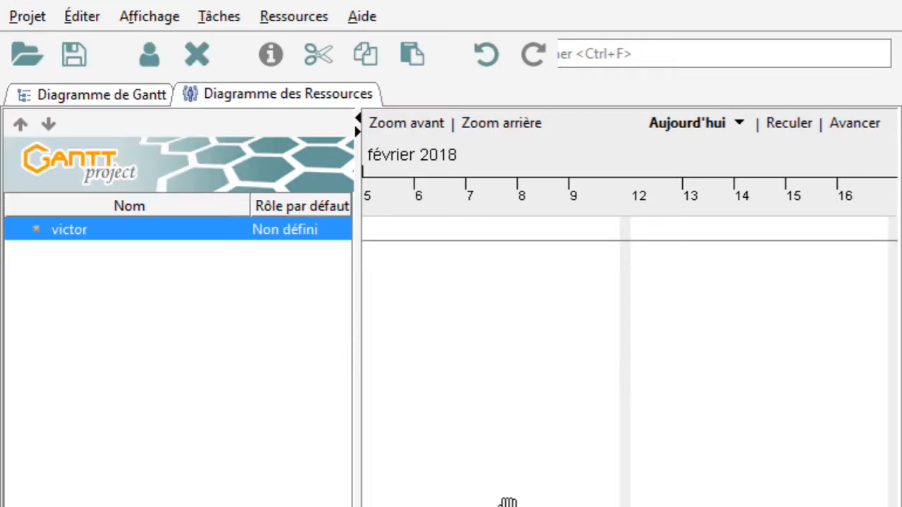
Create a new task in the Gantt chart and name it "enregistrer la vidéo"
click(131, 105)
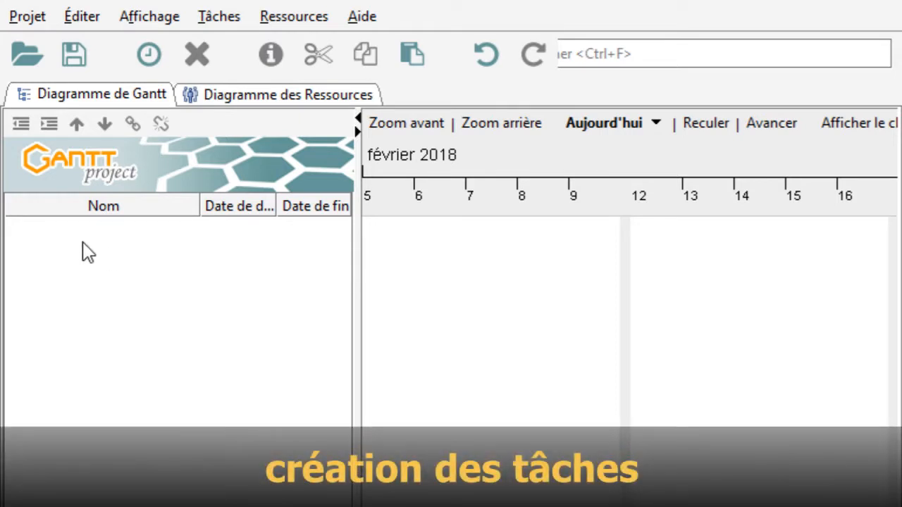
right_click(62, 235)
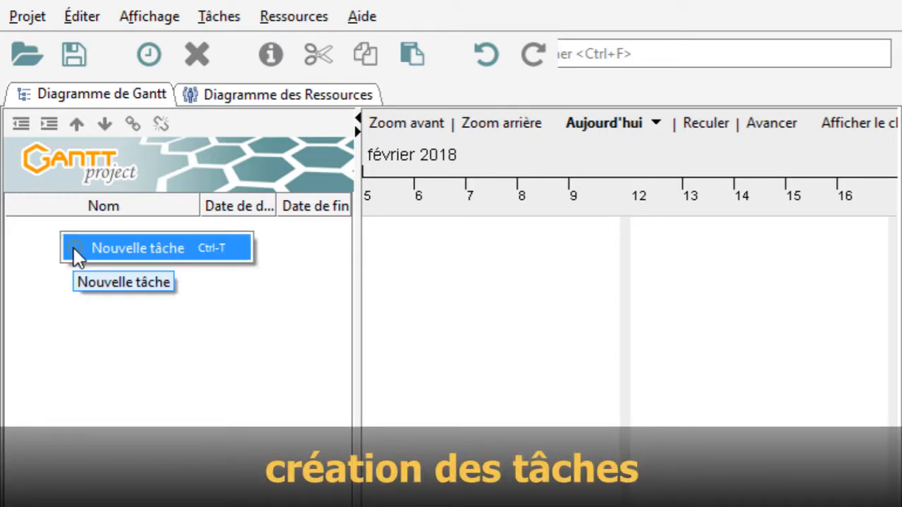
click(74, 248)
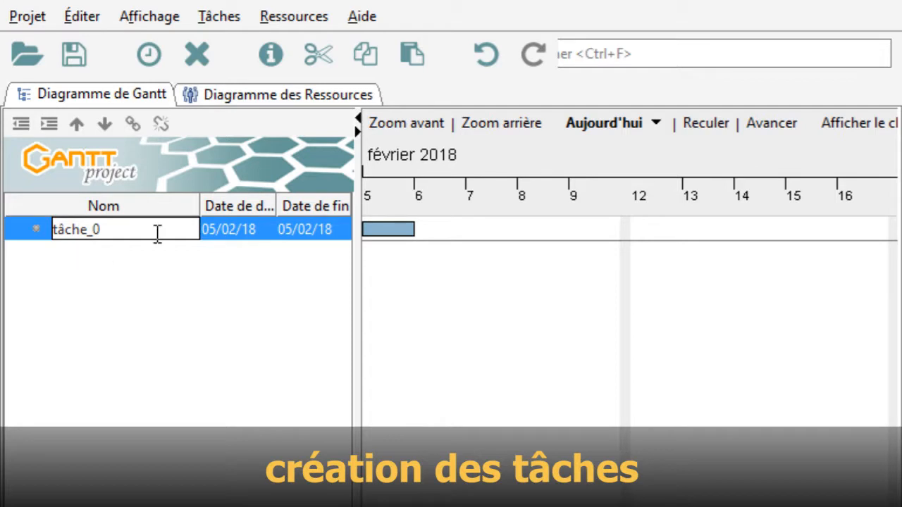
drag(157, 231, 53, 230)
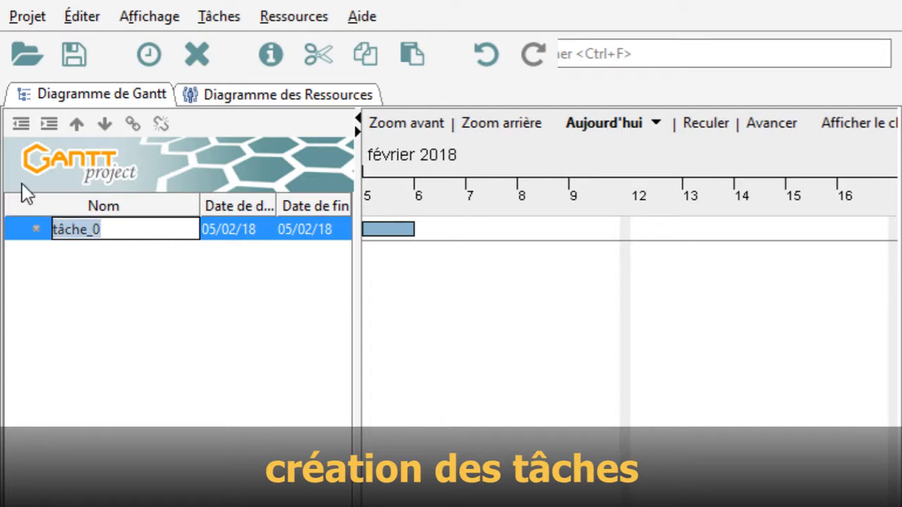
text(enregistrer la vidéo)
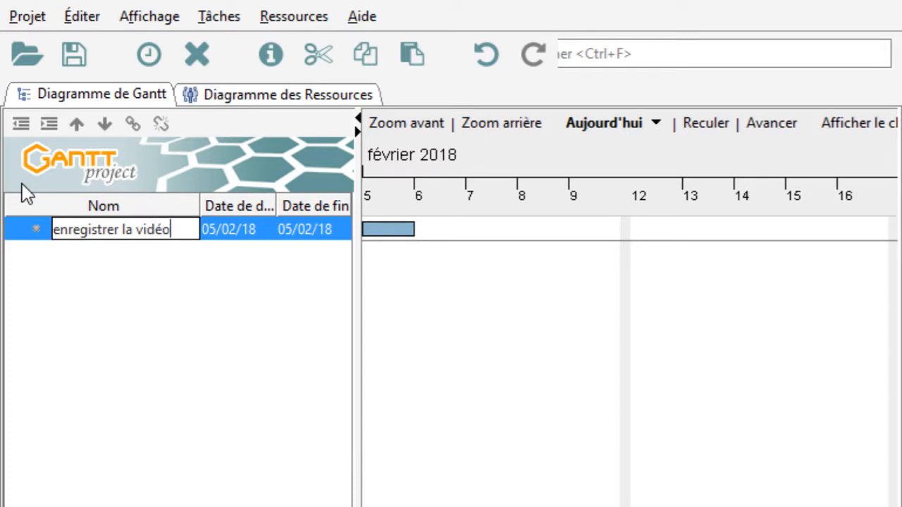
key(Return)
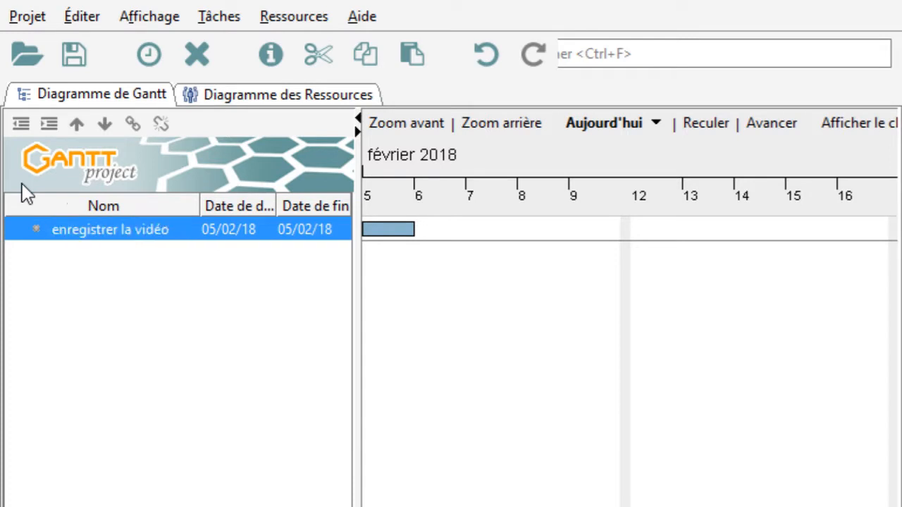
Assign the existing resource to the task "enregistrer la vidéo" in its properties
right_click(39, 238)
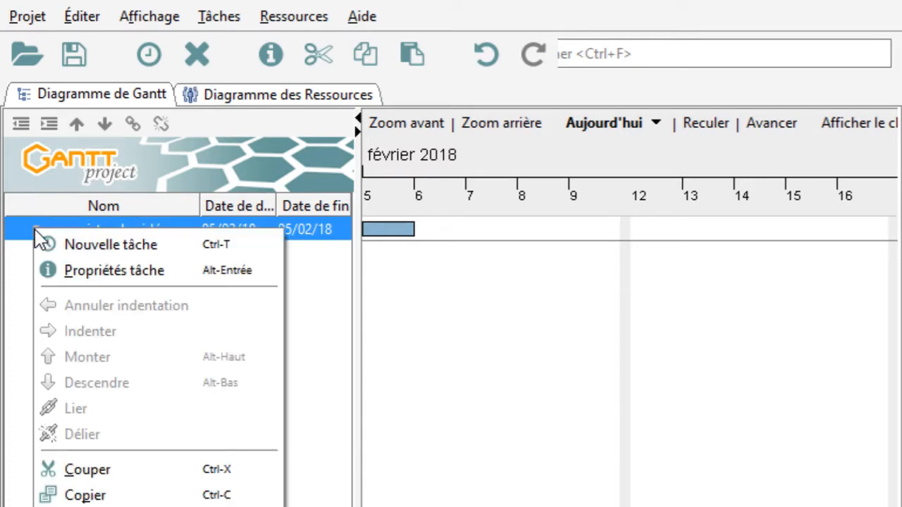
click(57, 272)
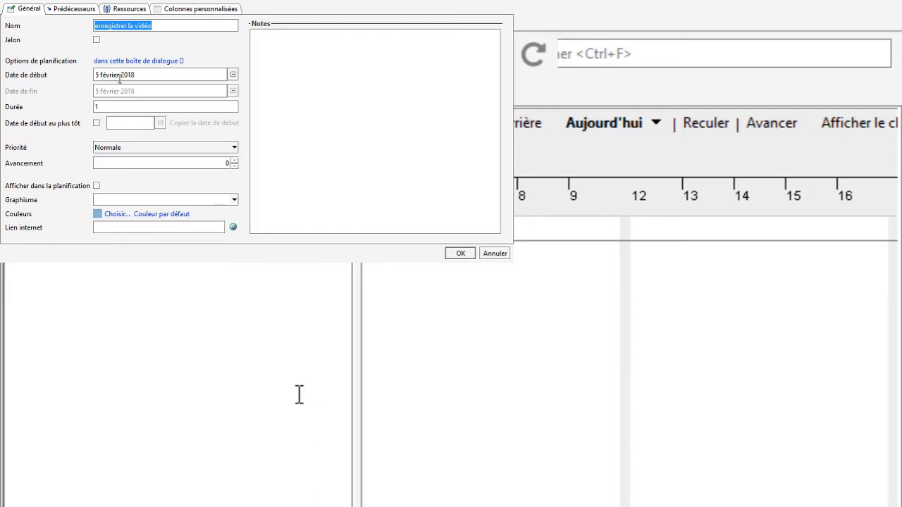
click(118, 11)
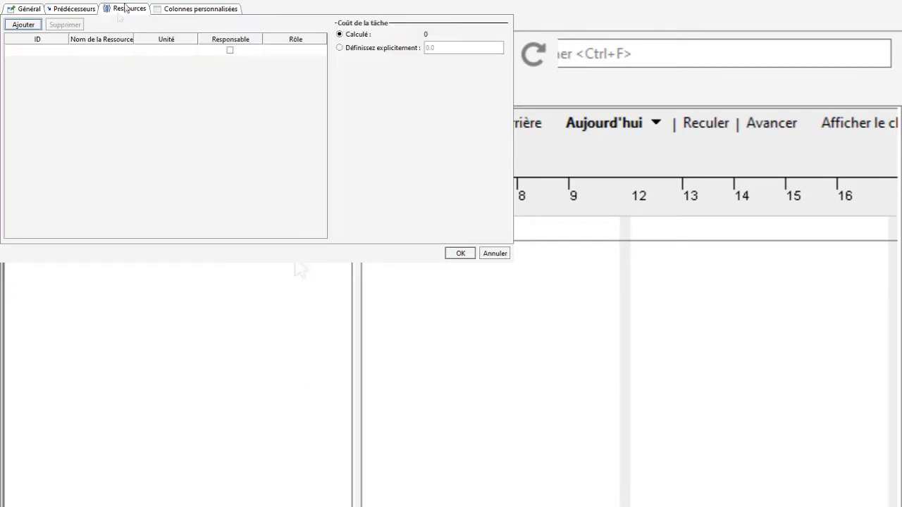
click(28, 28)
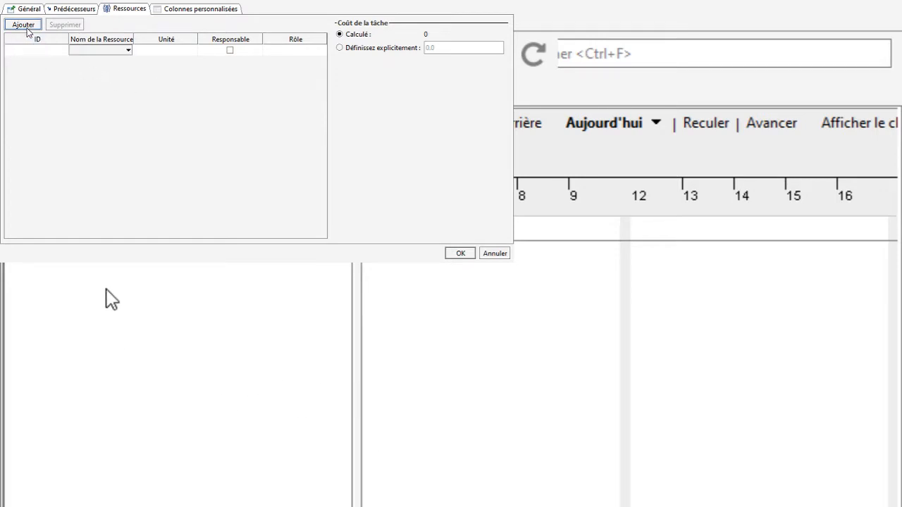
click(128, 51)
click(120, 63)
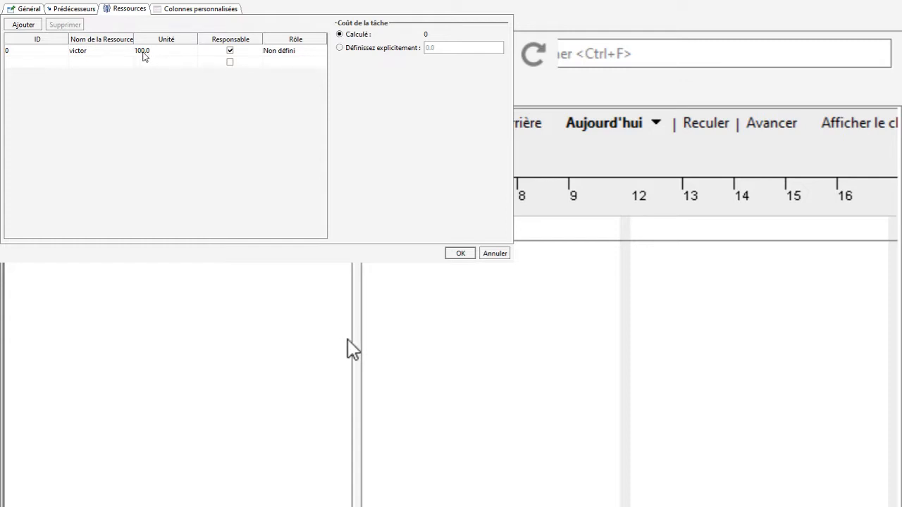
click(26, 10)
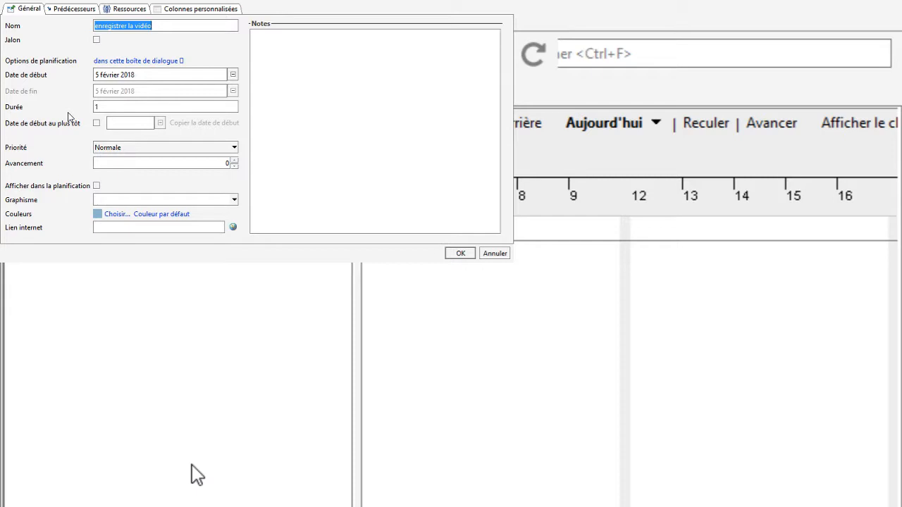
click(459, 254)
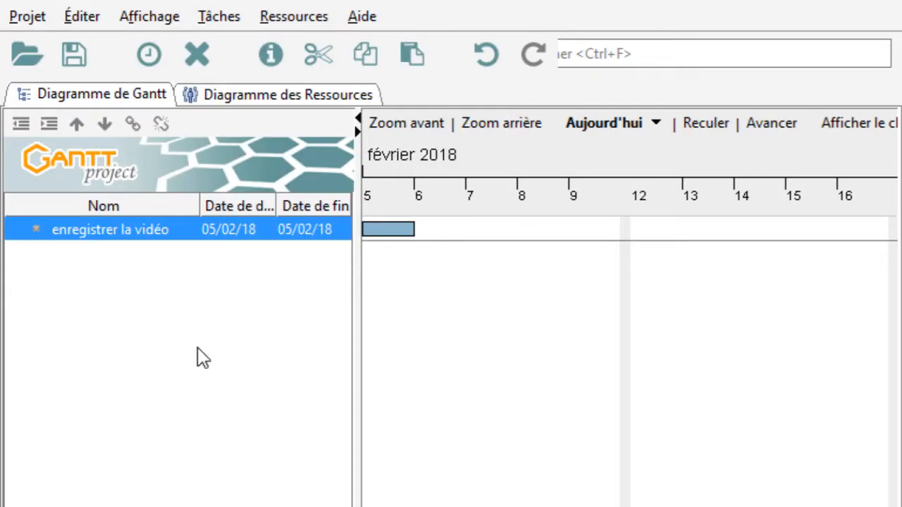
Add a second task to the Gantt chart and name it "monter la vidéo"
right_click(105, 283)
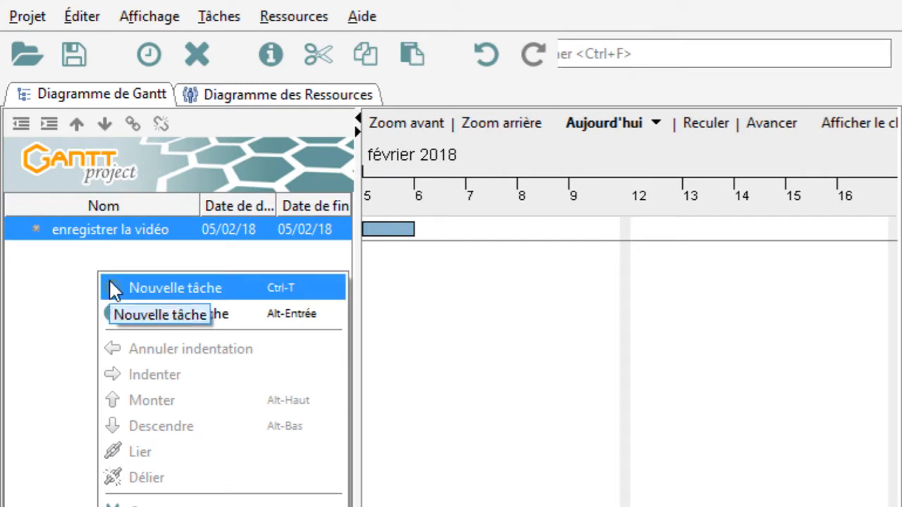
click(112, 286)
drag(122, 254, 14, 232)
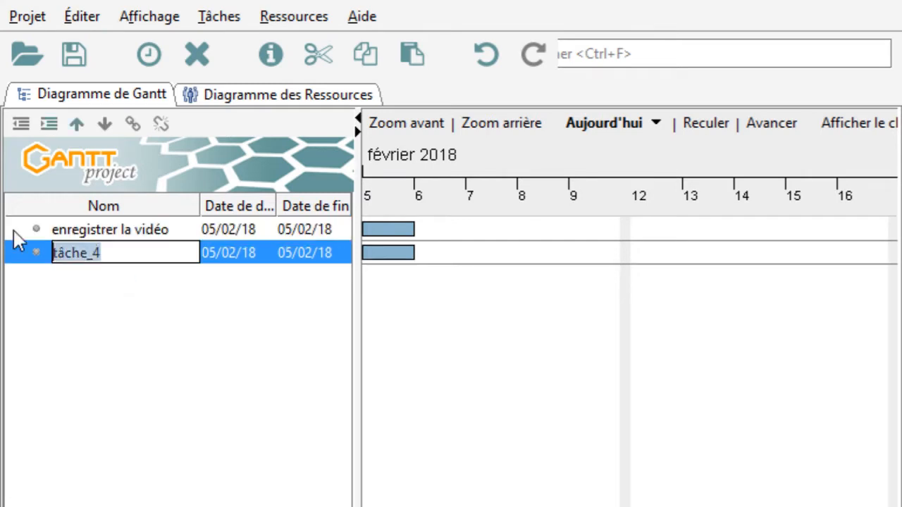
text(monter la vidéo)
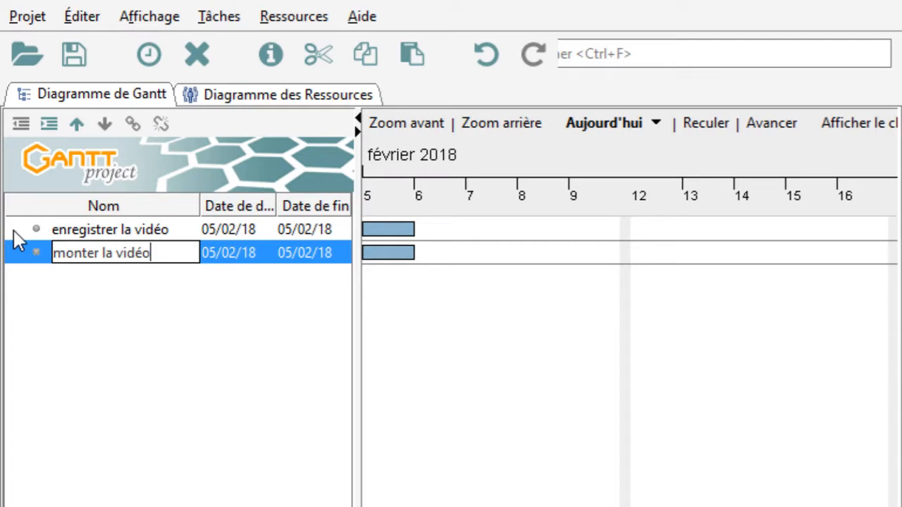
key(Return)
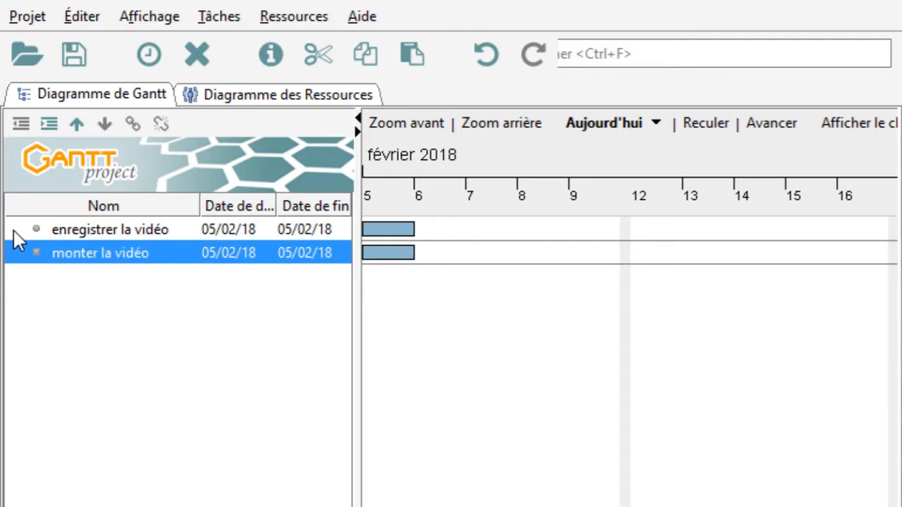
Assign the existing resource to the task "monter la vidéo" in its properties
right_click(36, 263)
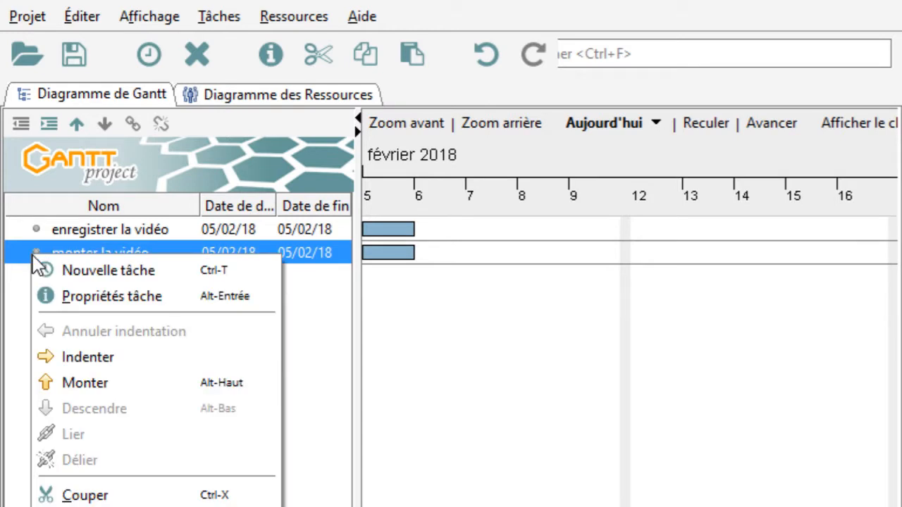
click(66, 313)
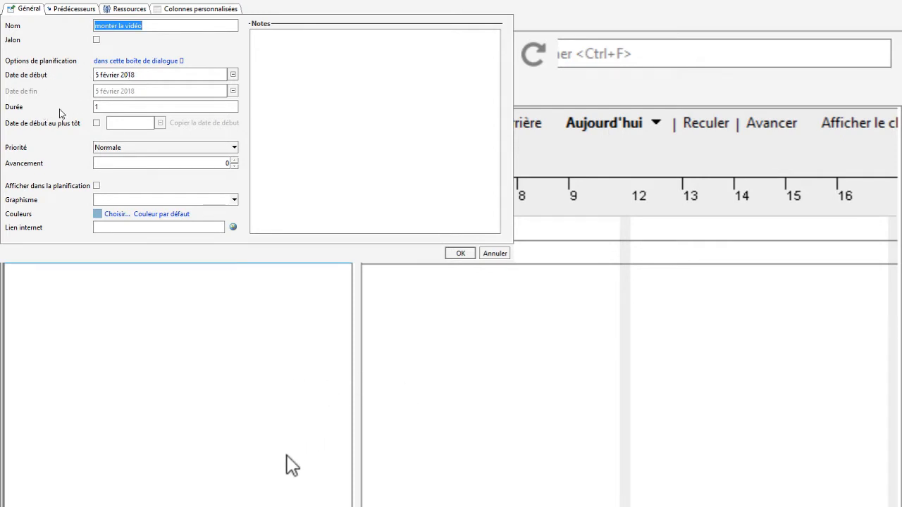
click(127, 13)
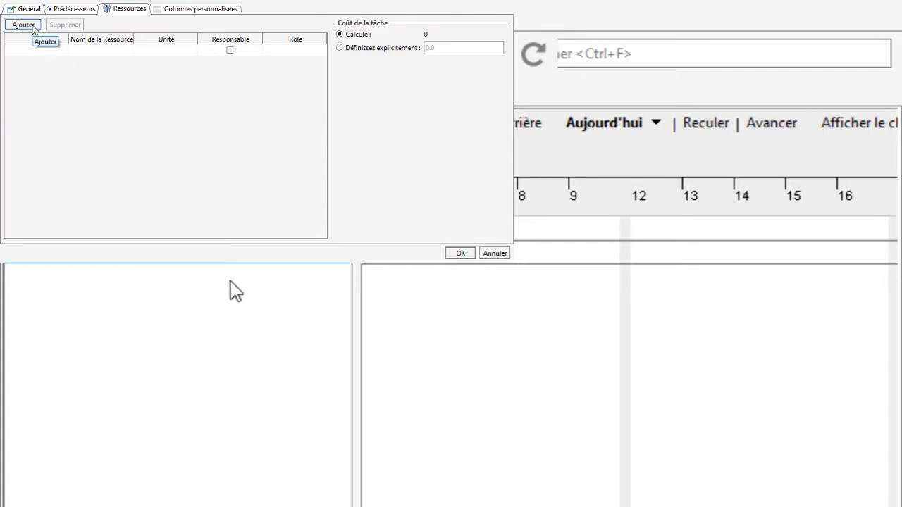
click(32, 26)
click(110, 51)
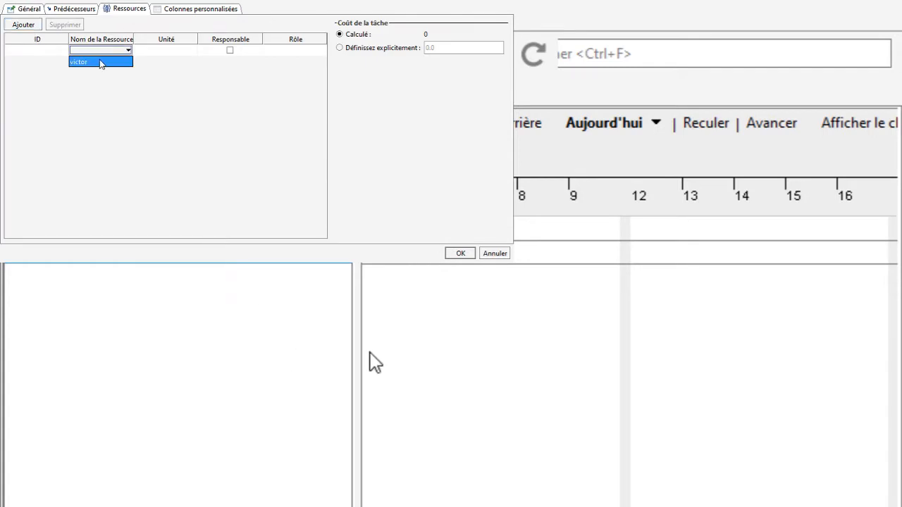
click(101, 62)
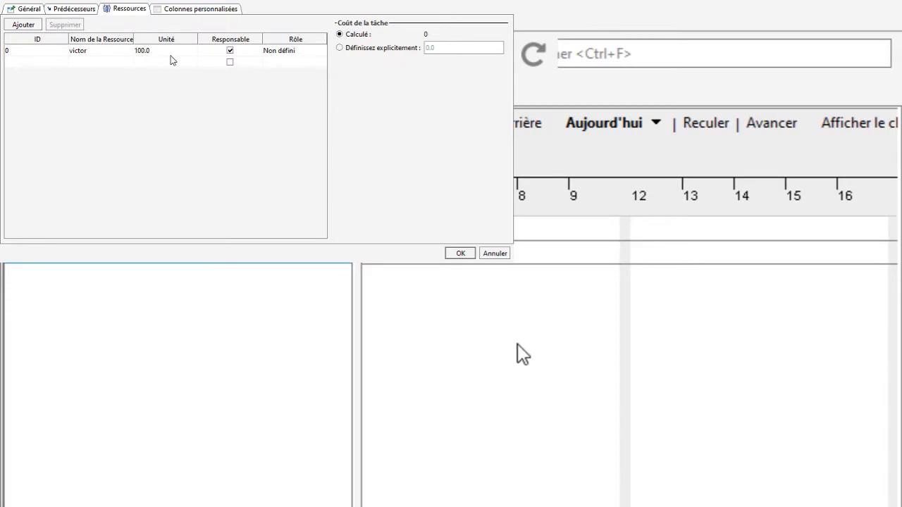
click(458, 254)
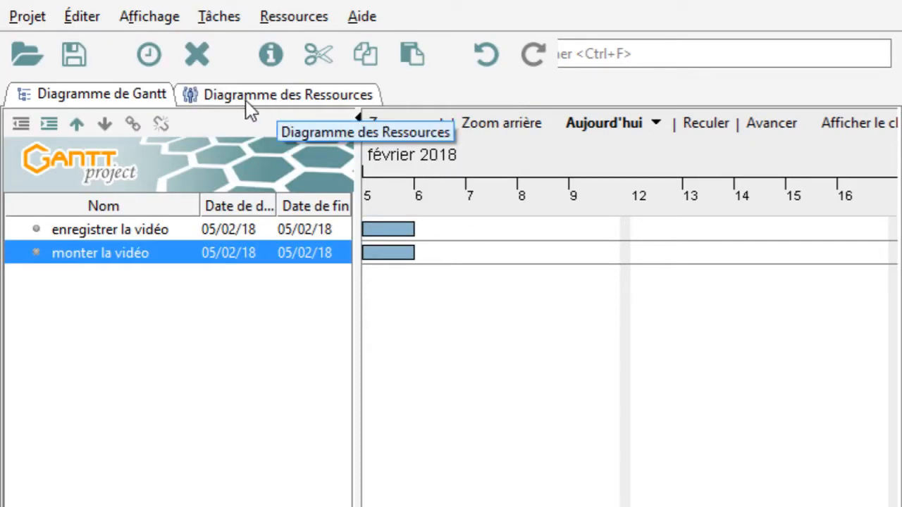
Examine the resource's workload in the resource chart, expanding its assigned tasks
click(265, 102)
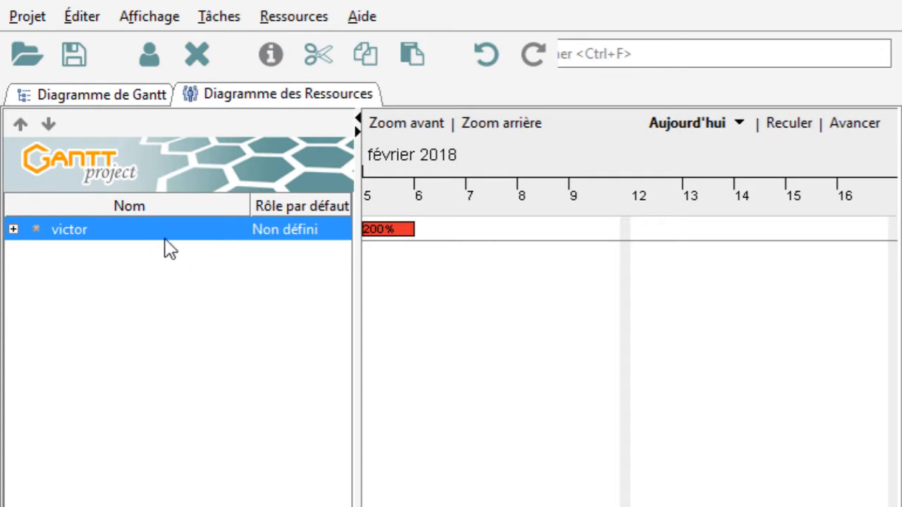
click(14, 230)
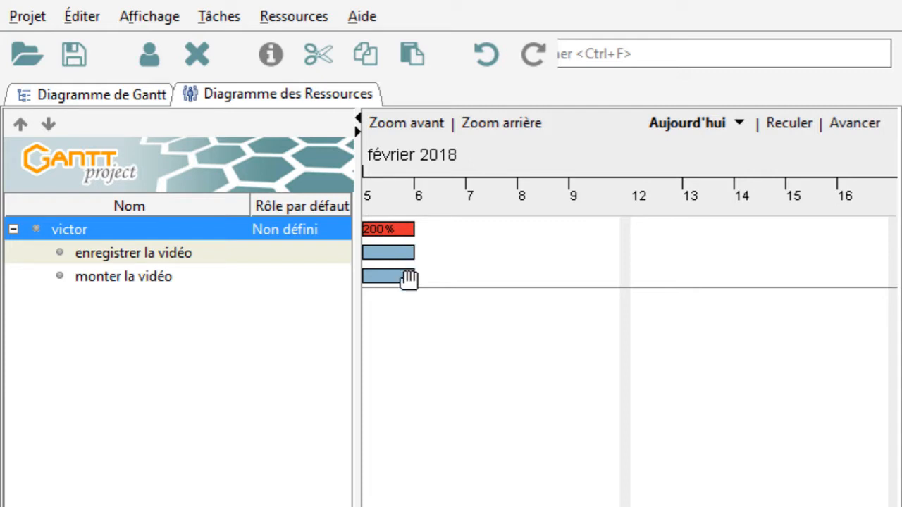
Set the resource's assignment unit for the task "monter la vidéo" to 50 in its task properties
click(91, 102)
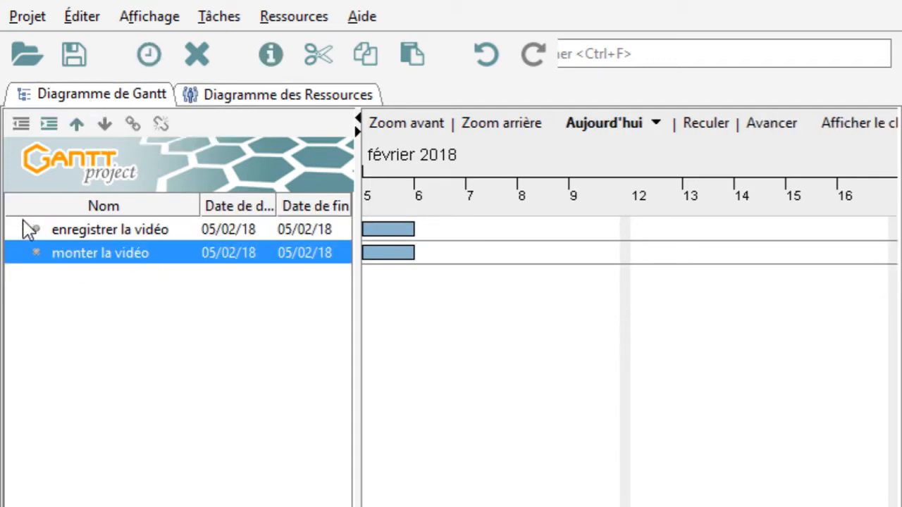
right_click(38, 256)
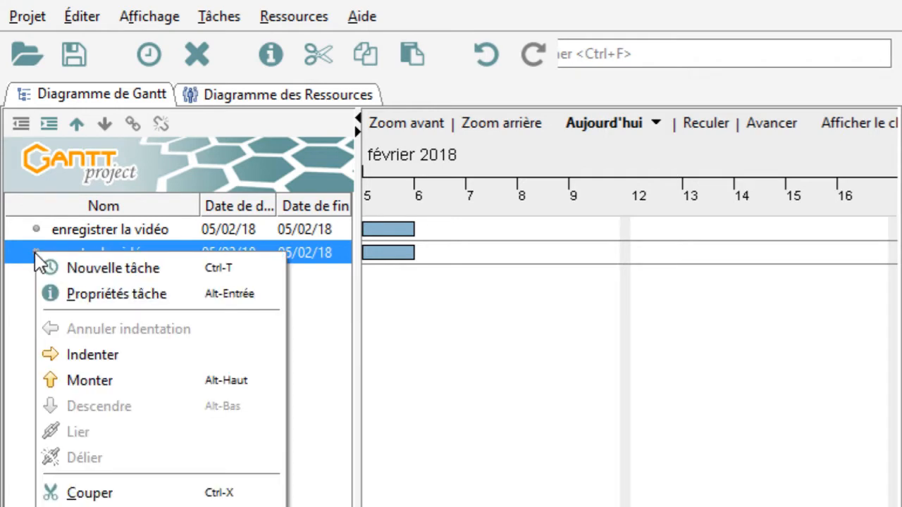
click(59, 288)
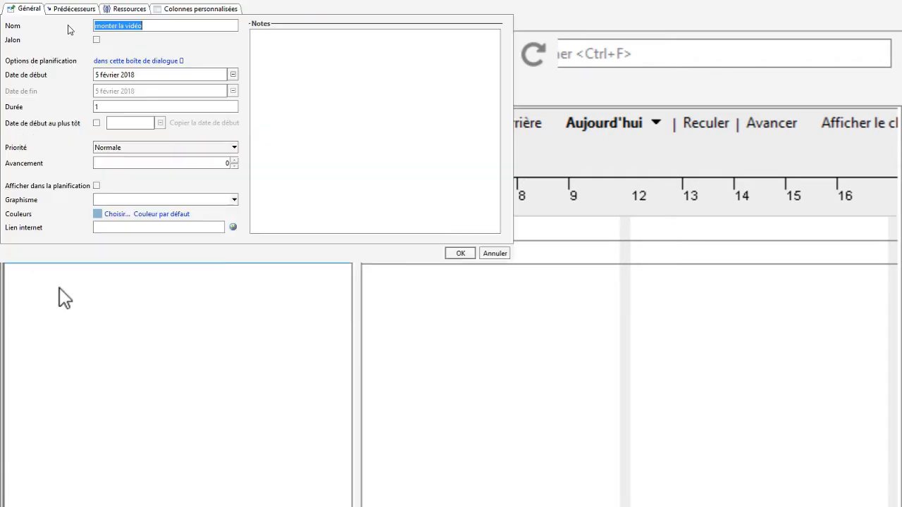
click(142, 12)
double_click(146, 50)
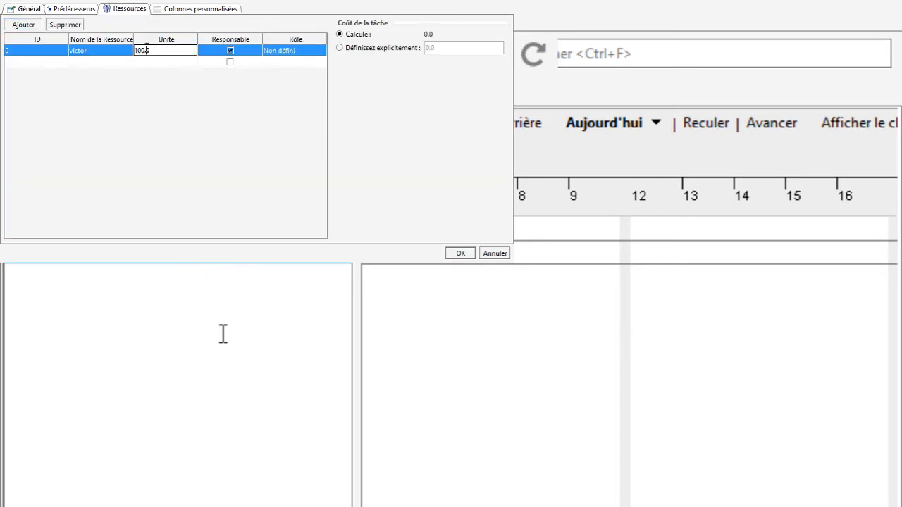
double_click(145, 50)
text(50)
click(459, 254)
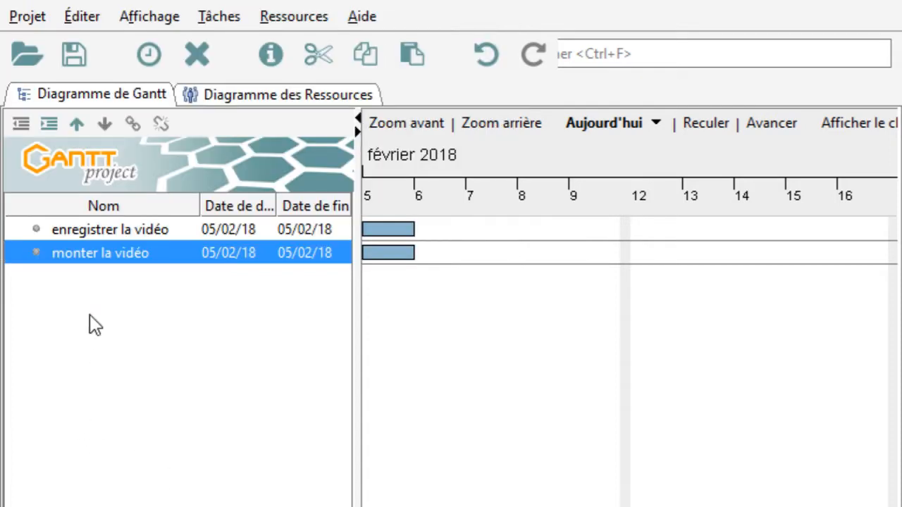
Set the resource's assignment unit for the task "enregistrer la vidéo" to 50 in its task properties
click(102, 233)
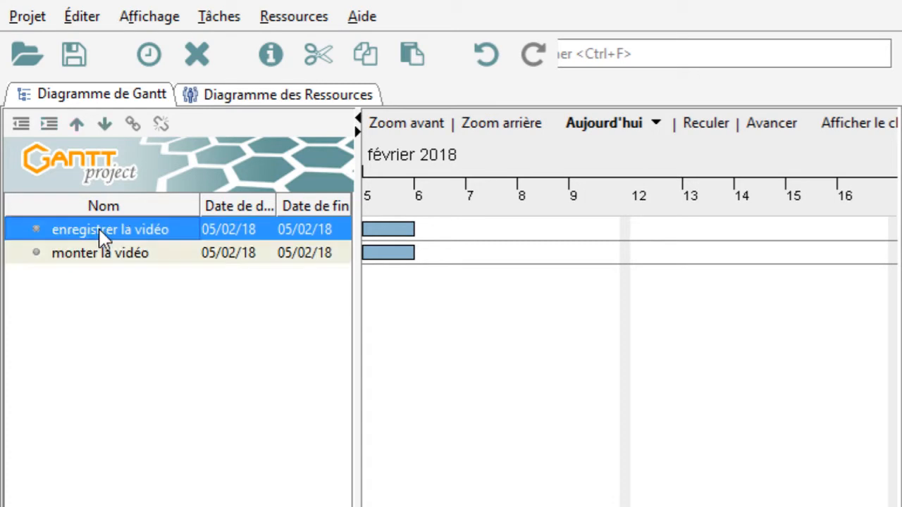
right_click(102, 234)
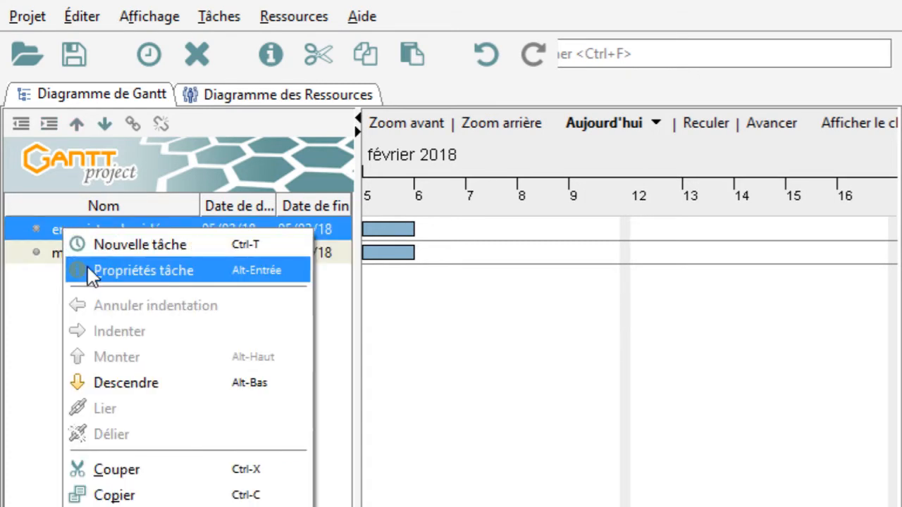
click(87, 270)
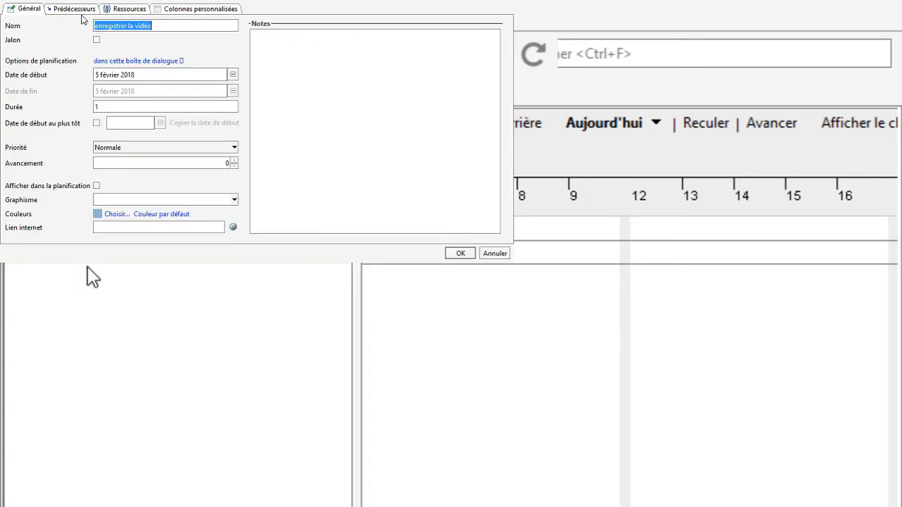
click(126, 9)
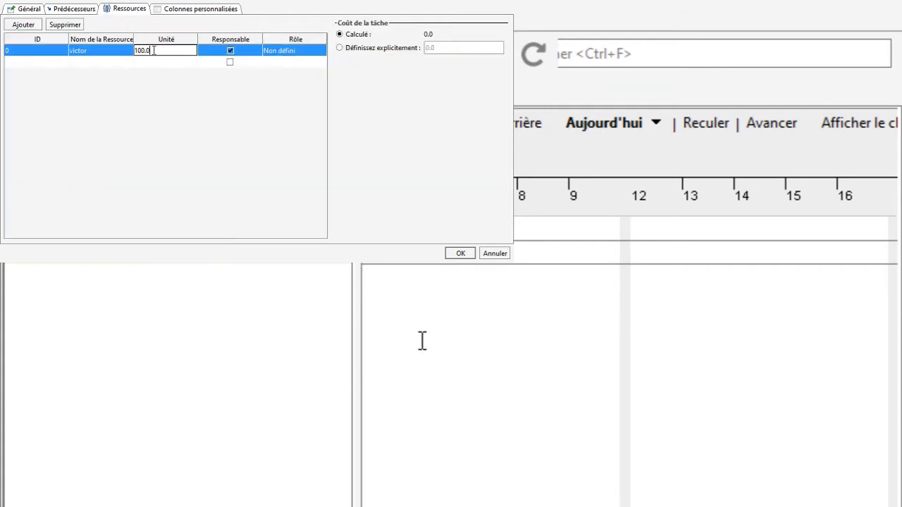
drag(153, 51, 99, 54)
text(50)
click(461, 254)
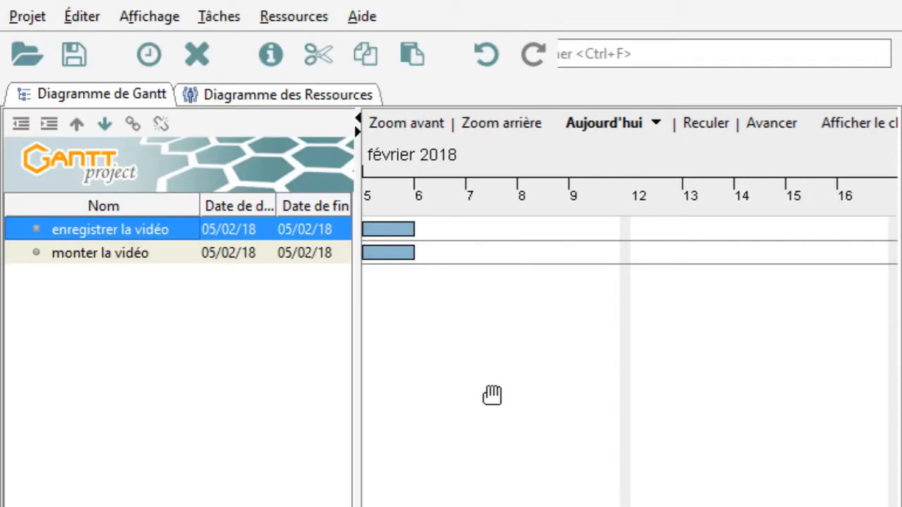
Examine the resource's workload and the load of each assigned task in the resource chart
click(286, 98)
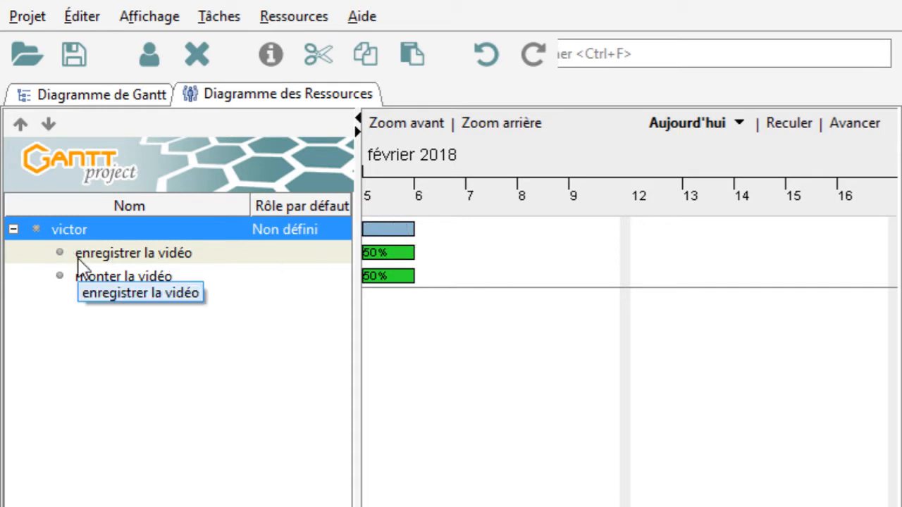
click(15, 231)
click(14, 232)
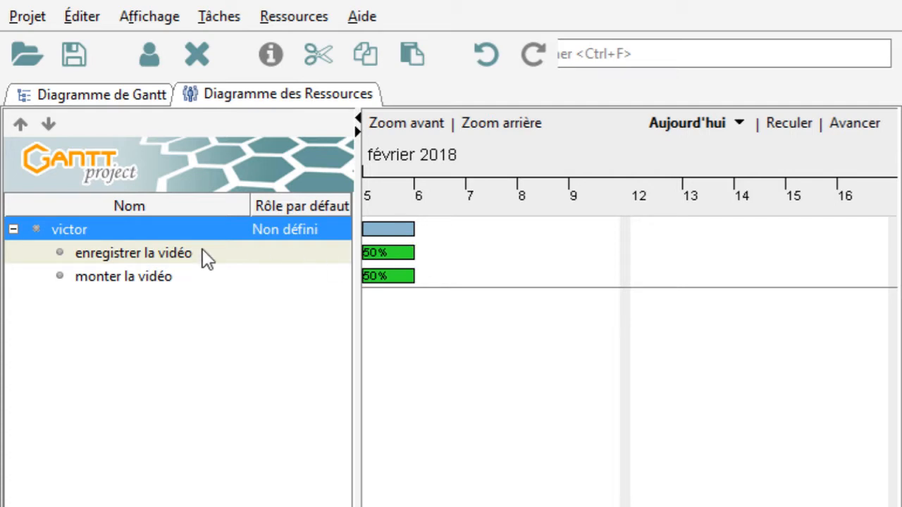
click(118, 258)
click(120, 279)
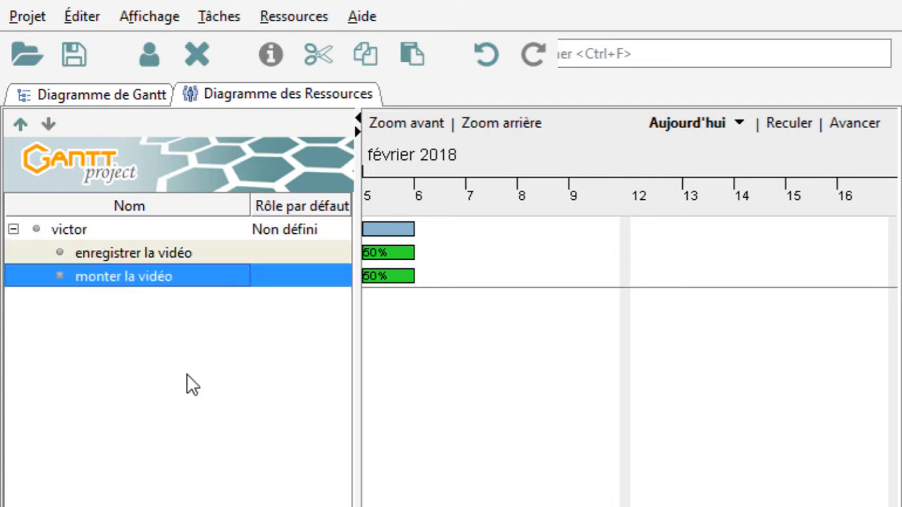
Change the colour of the task "monter la vidéo" in the Gantt chart to light cyan
click(135, 100)
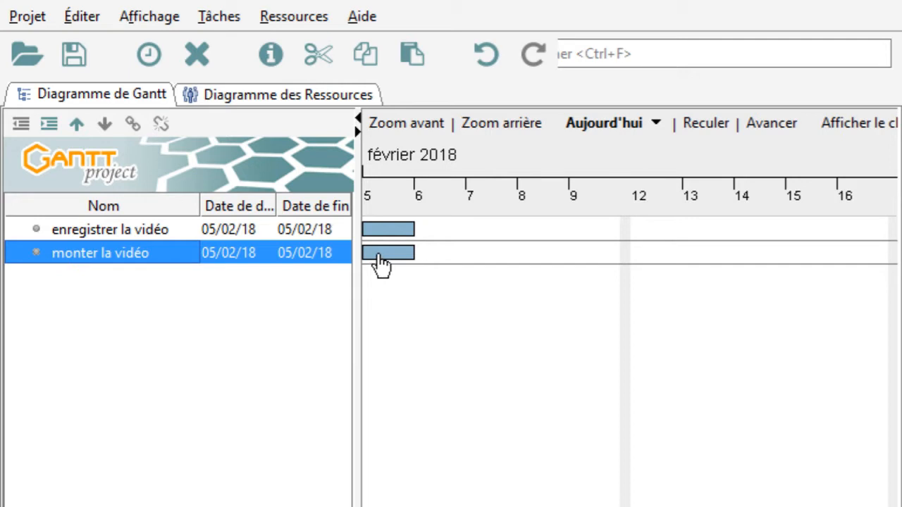
right_click(113, 255)
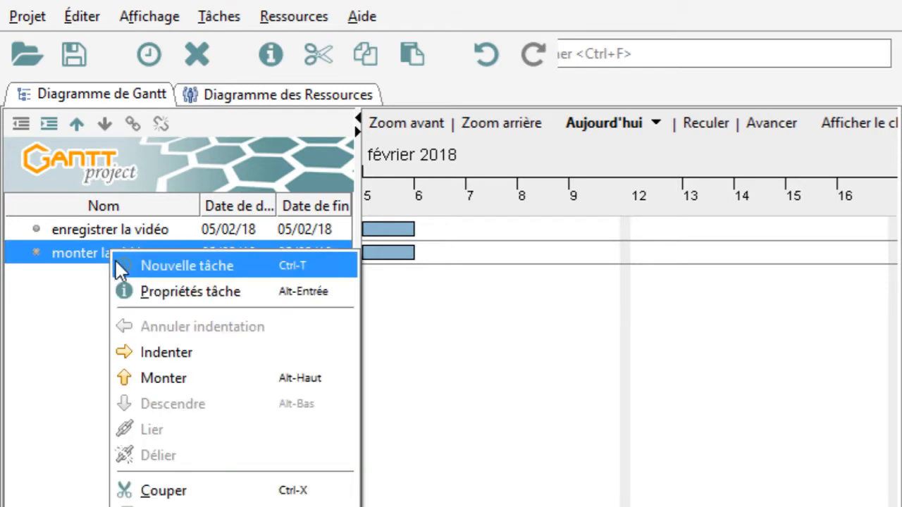
click(159, 290)
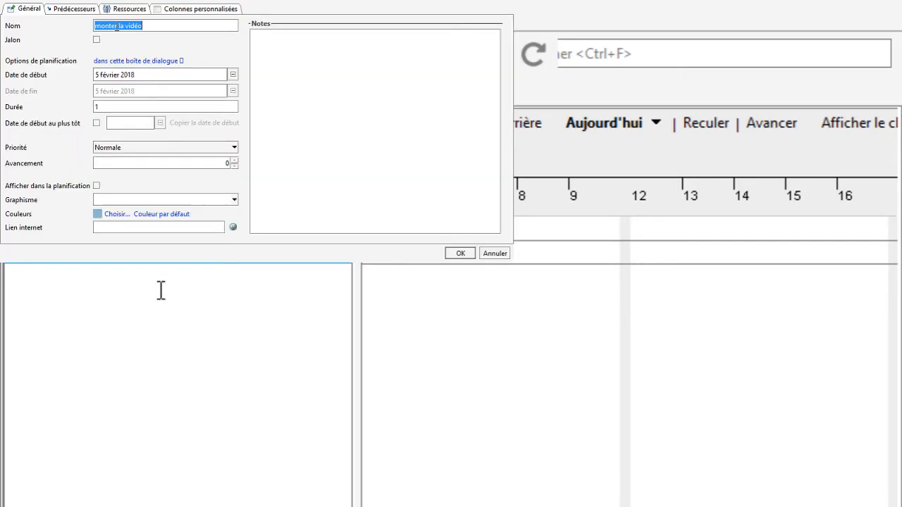
click(117, 214)
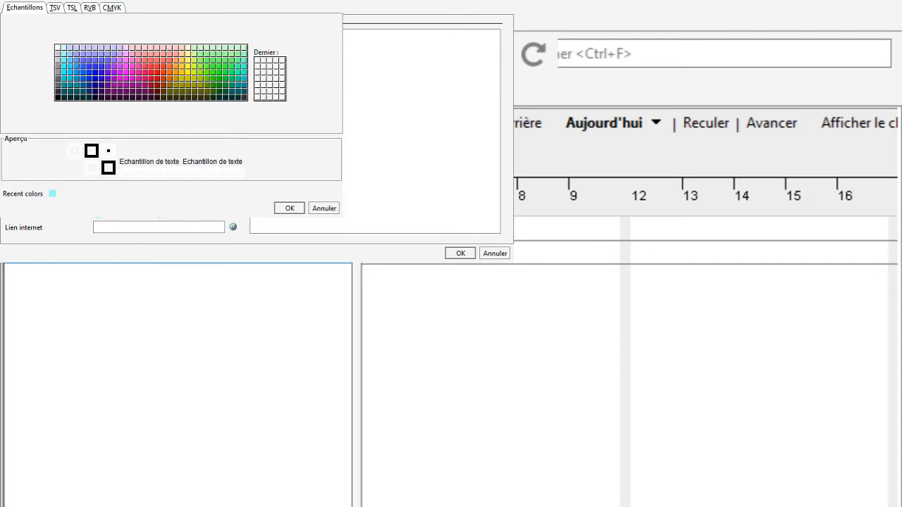
click(64, 54)
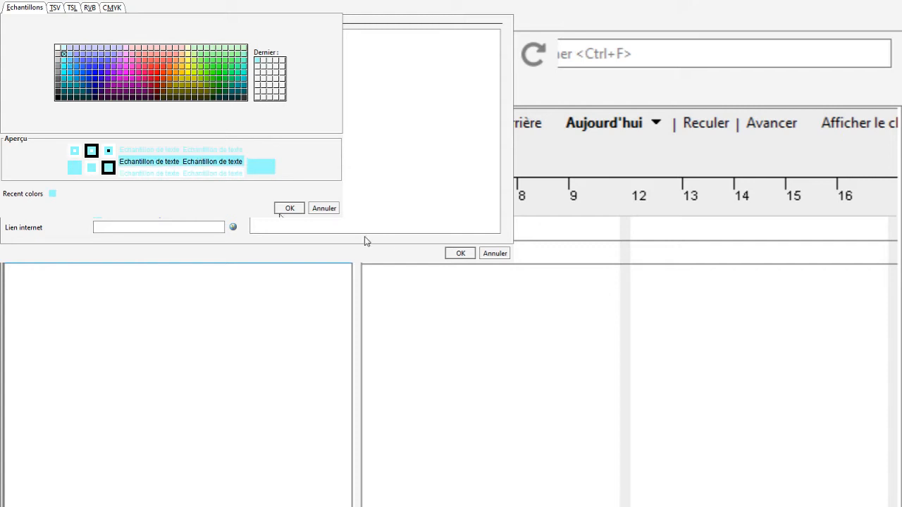
key(Return)
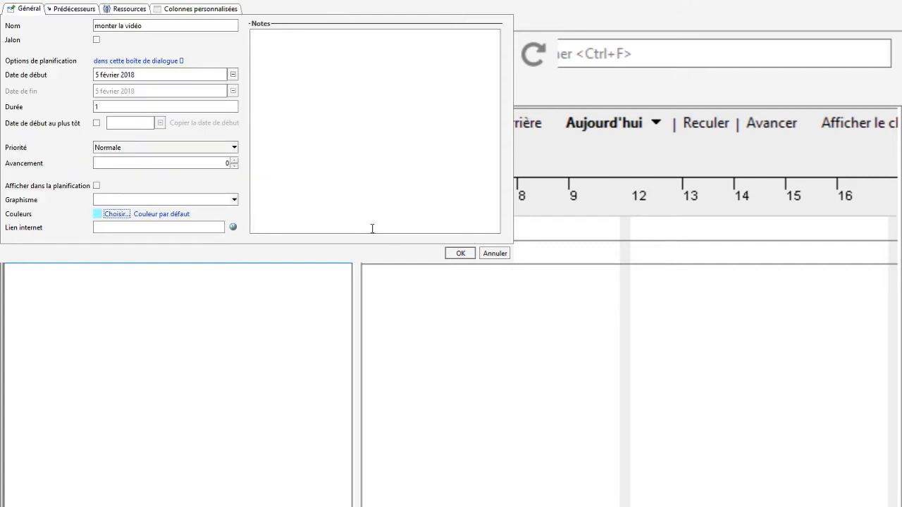
click(458, 255)
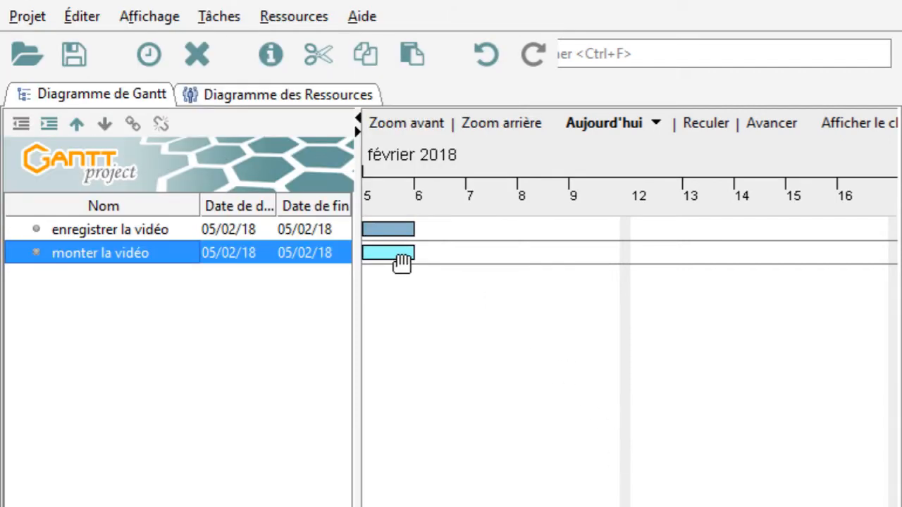
Change the colour of the task "enregistrer la vidéo" to light green in its task properties
click(105, 237)
right_click(106, 236)
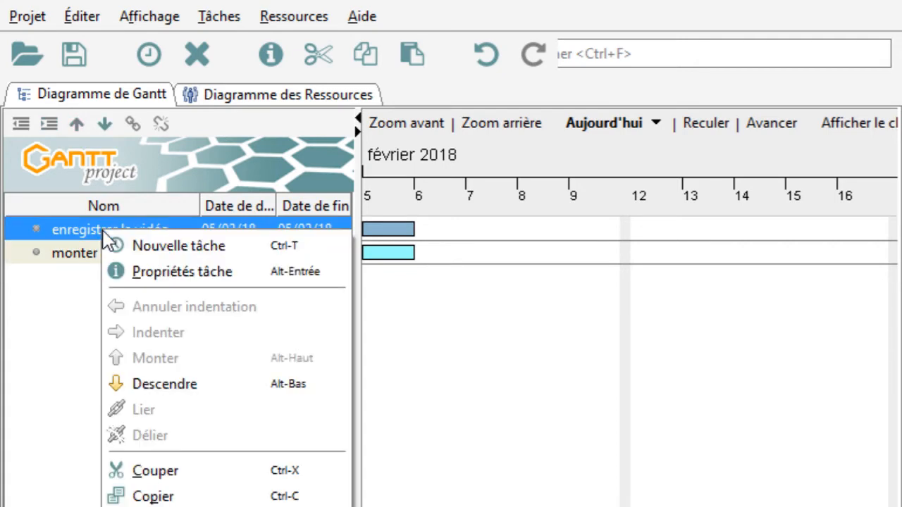
click(122, 271)
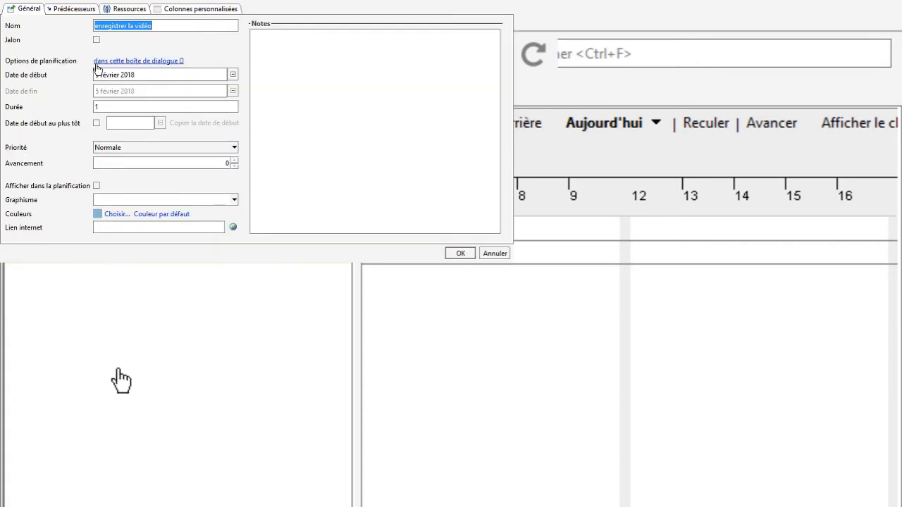
click(124, 217)
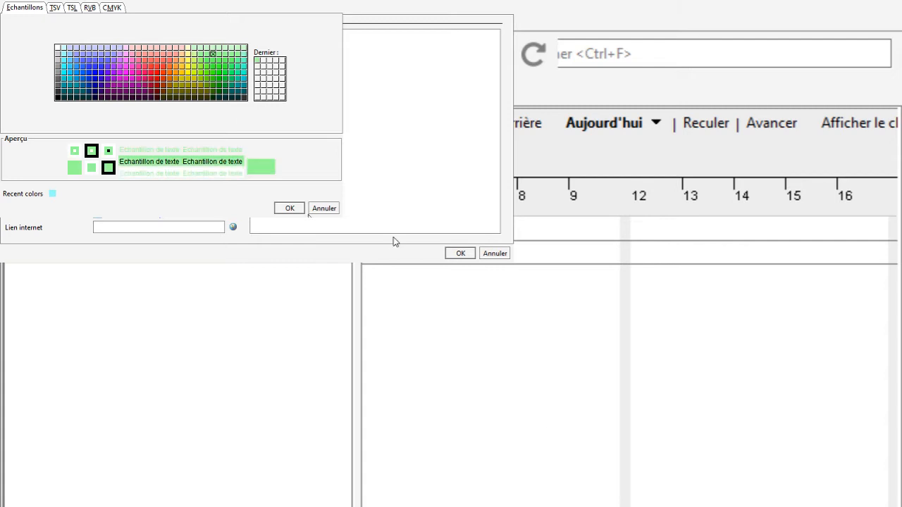
key(Return)
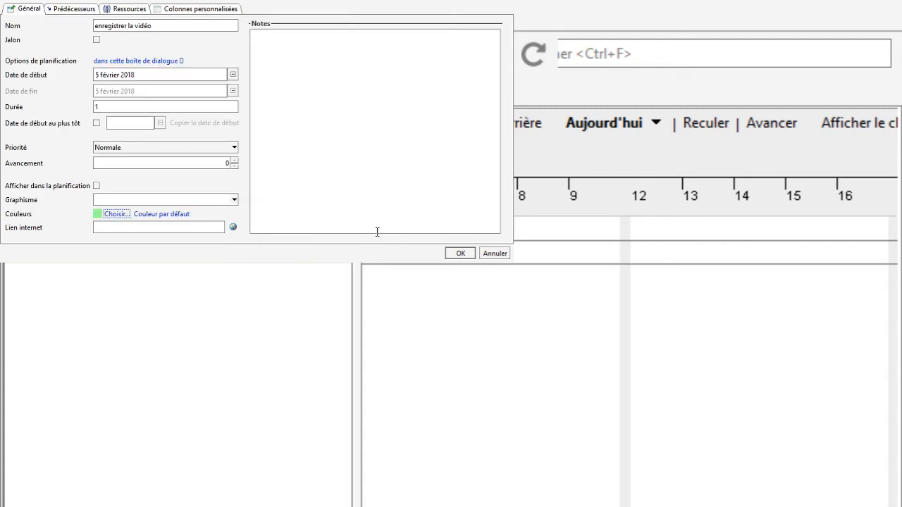
click(461, 253)
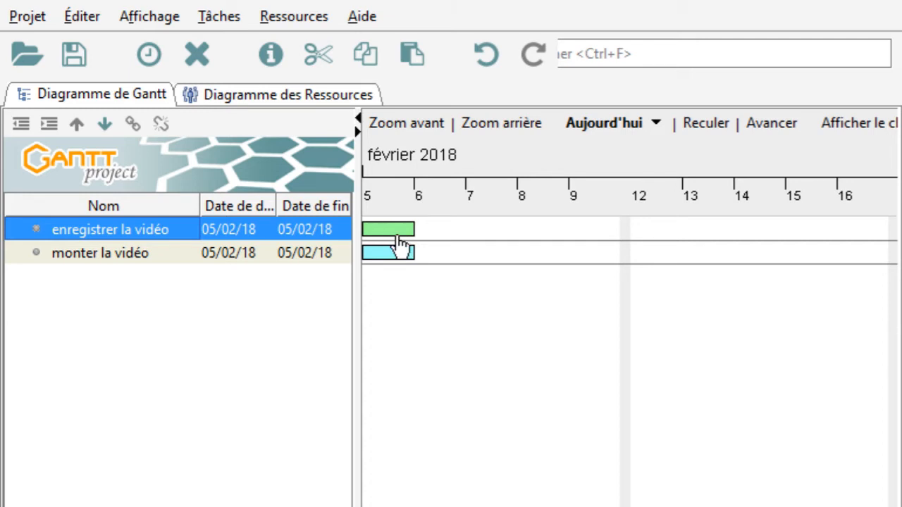
Set the duration of "enregistrer la vidéo" to 3 and extend the "monter la vidéo" bar to end on 07/02/18
right_click(50, 234)
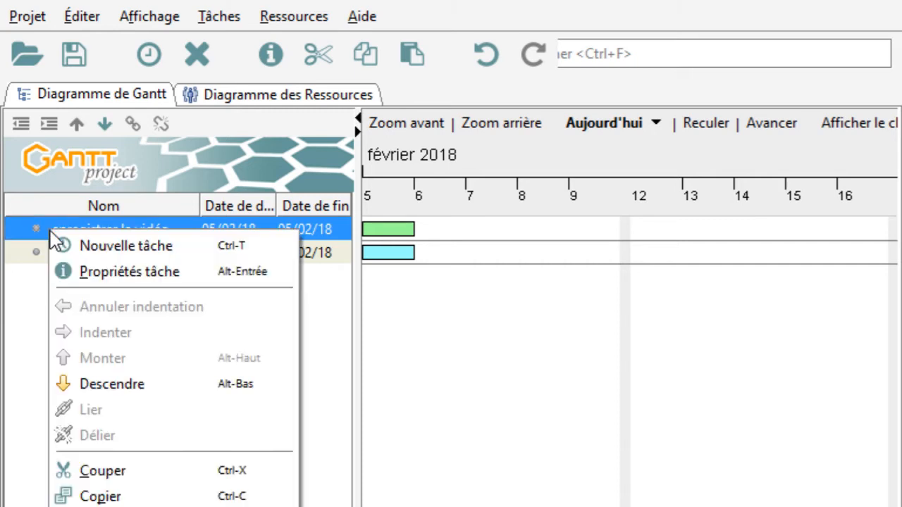
click(89, 275)
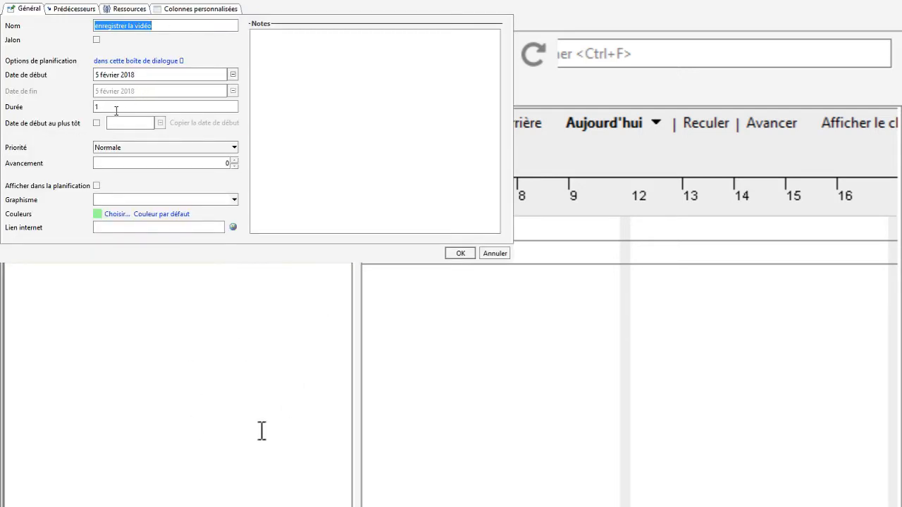
drag(115, 109, 59, 103)
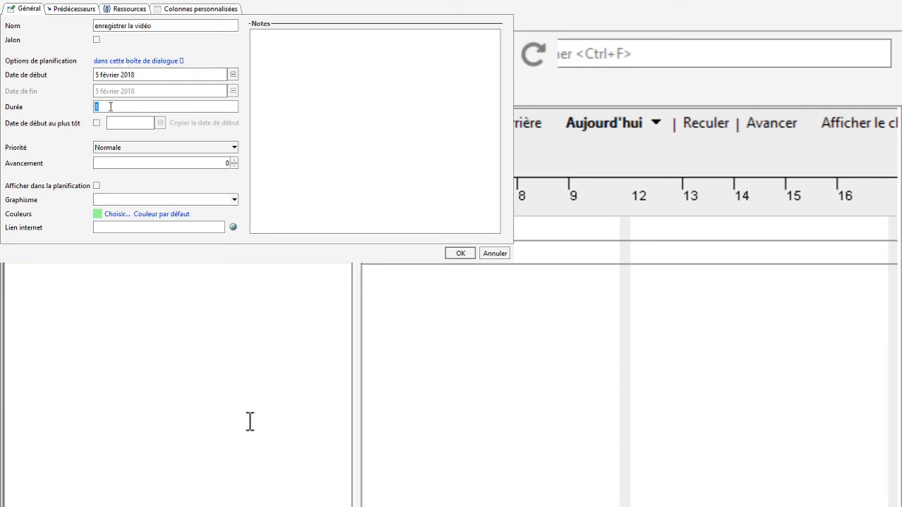
text(3)
click(460, 253)
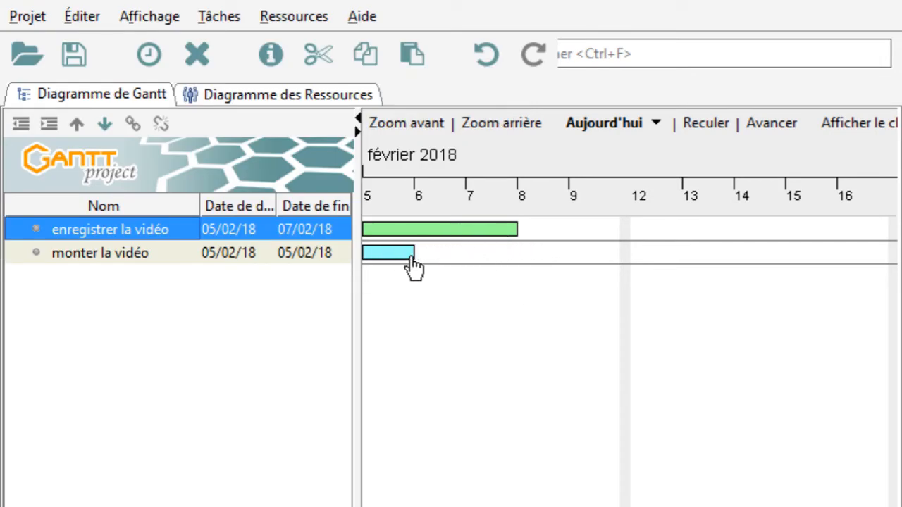
drag(414, 254, 516, 250)
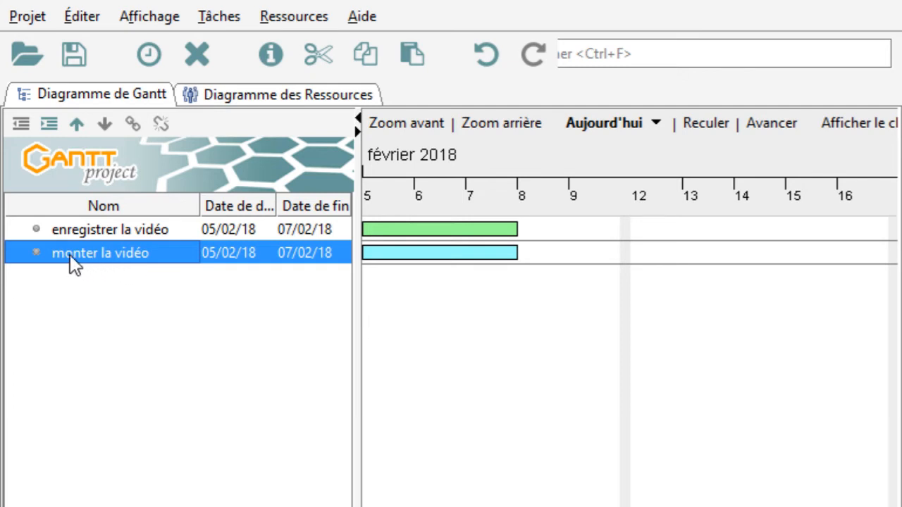
Indent the task "monter la vidéo" under "enregistrer la vidéo" and undo the indentation
right_click(71, 263)
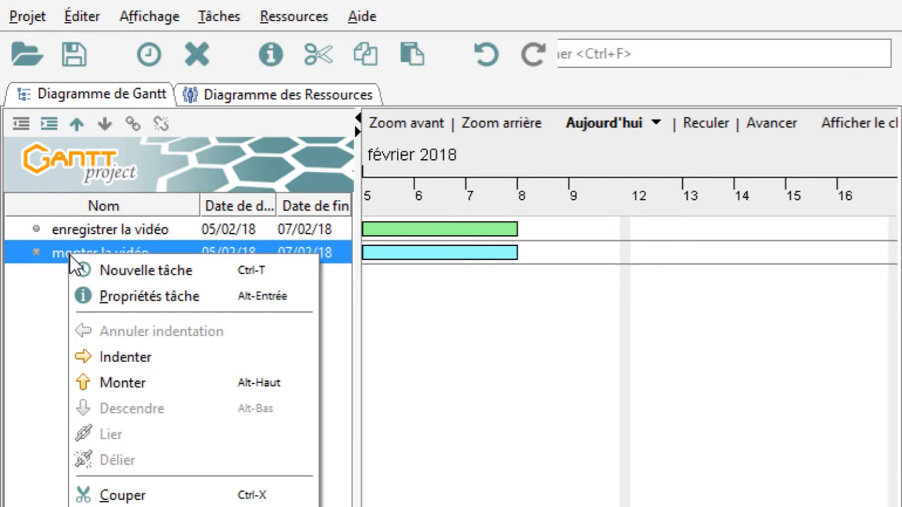
click(91, 358)
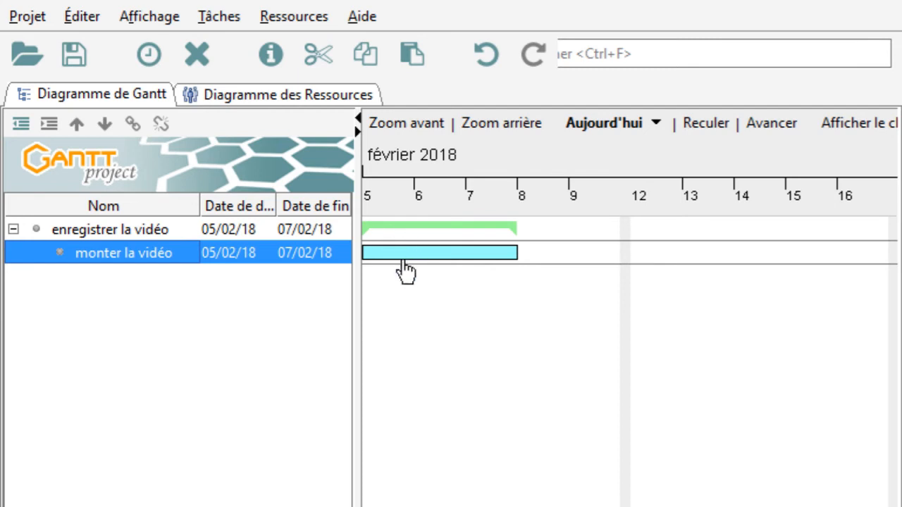
click(479, 54)
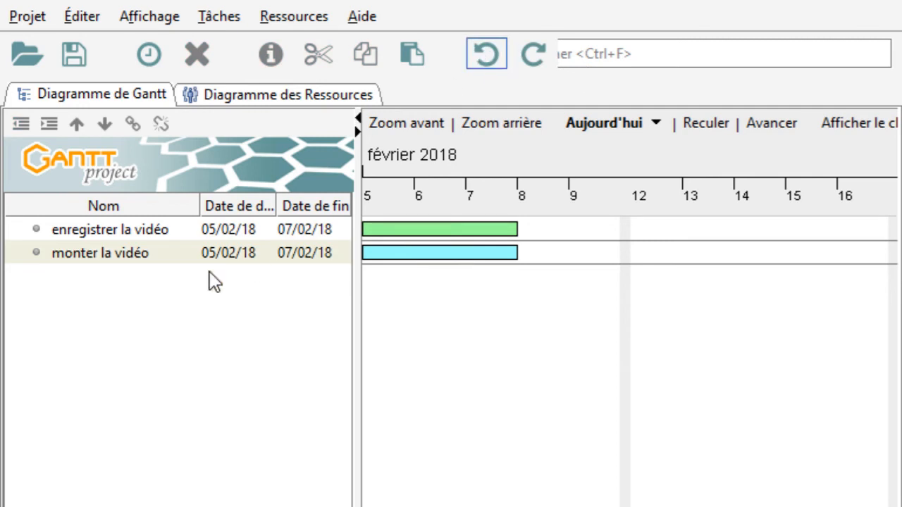
Move the task "monter la vidéo" onto "enregistrer la vidéo" to make it a subtask, and expand the parent task
click(41, 260)
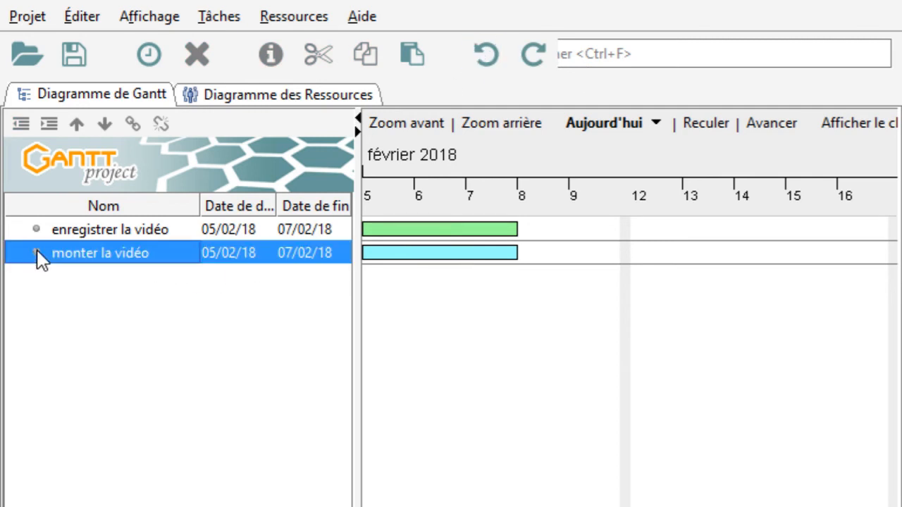
drag(37, 251, 43, 229)
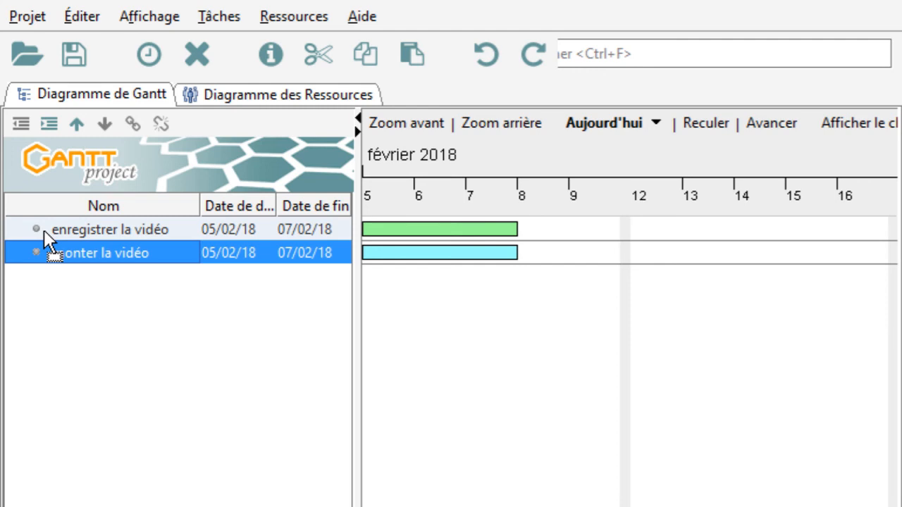
drag(44, 230, 46, 228)
drag(45, 228, 50, 233)
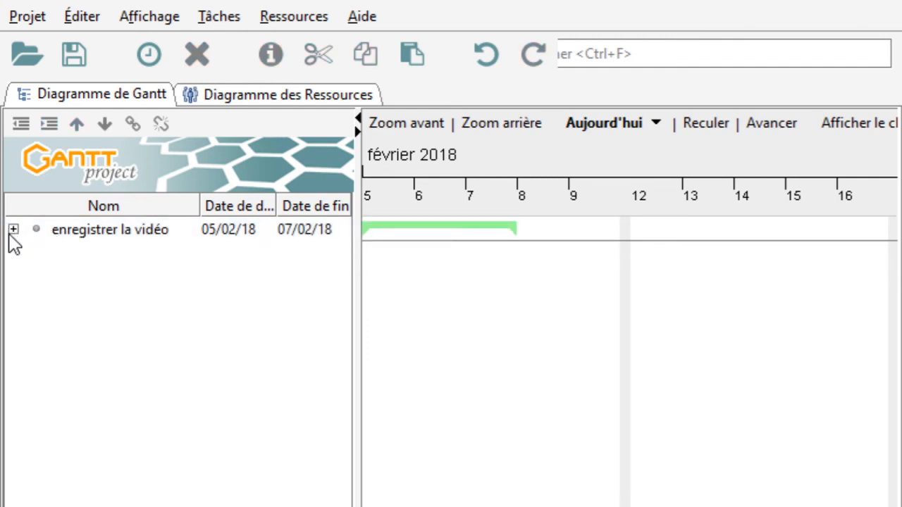
click(13, 230)
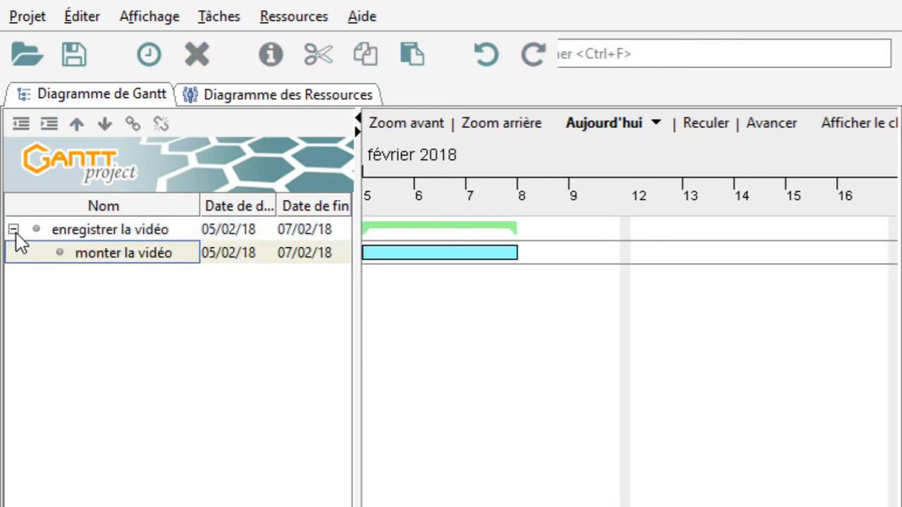